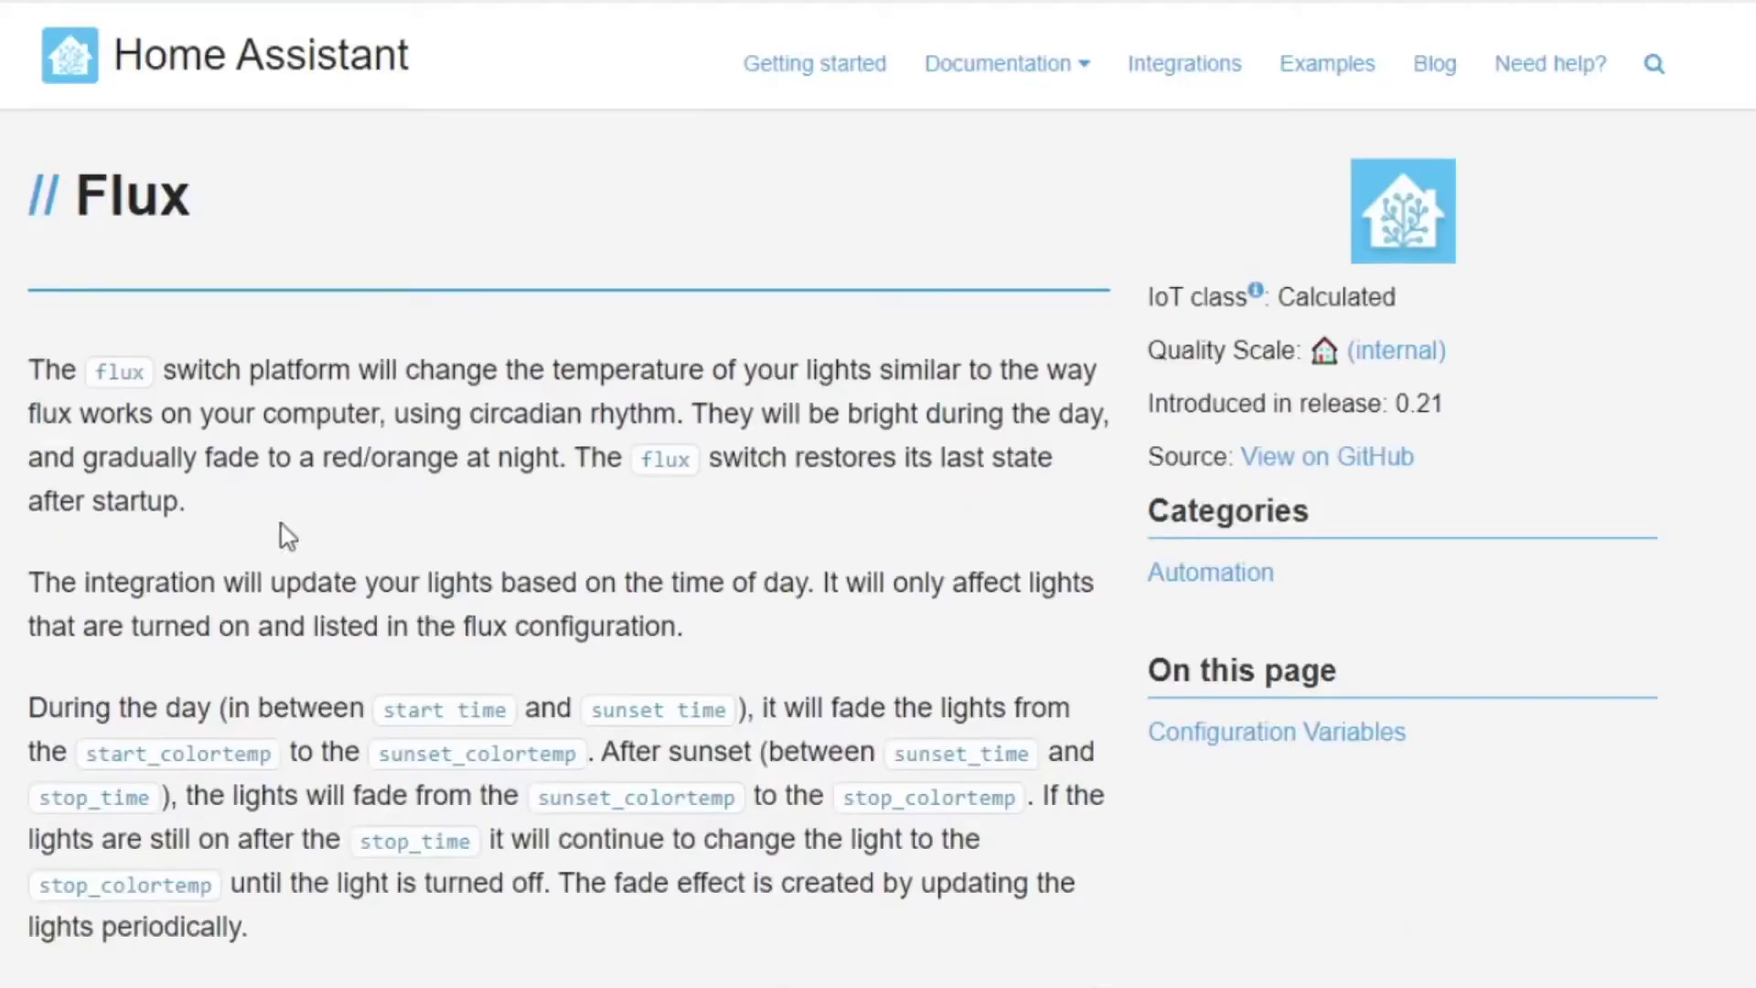
# Copy the Flux switch 'Full example' YAML block from the documentation page.
pyautogui.scroll(-20, 275, 545)
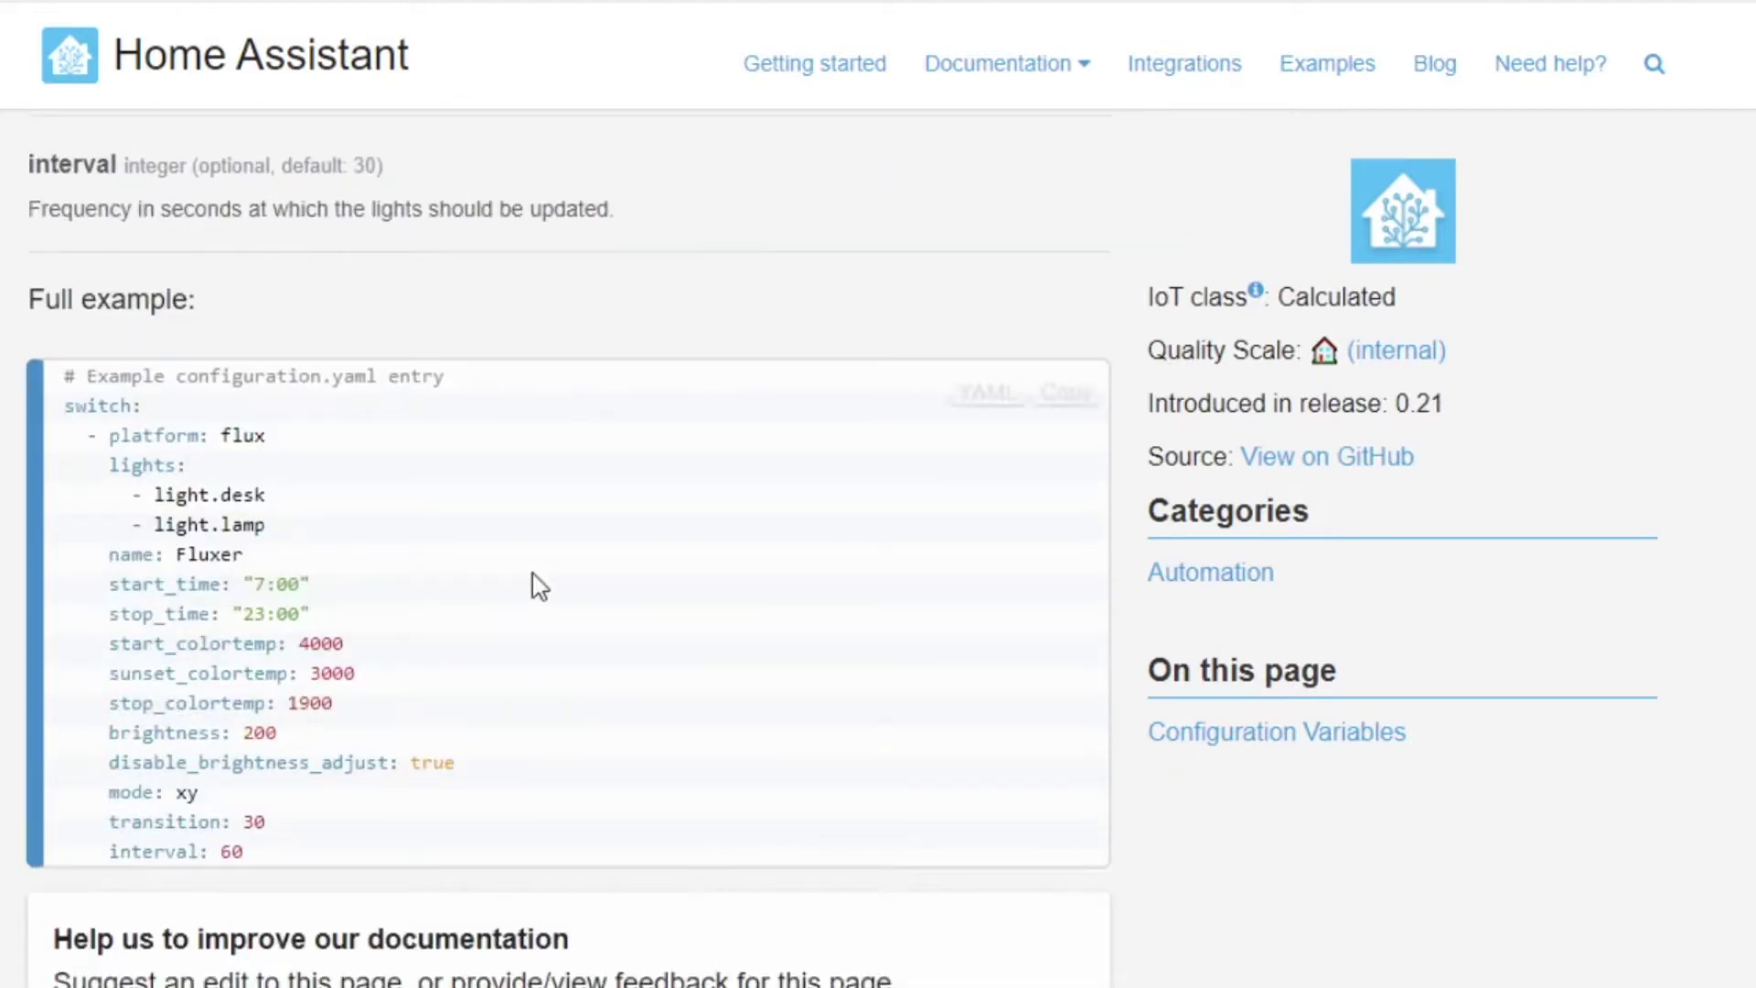
pyautogui.scroll(-2, 538, 584)
pyautogui.moveTo(68, 181); pyautogui.dragTo(243, 664)
pyautogui.hotkey('ctrl', 'c')
pyautogui.rightClick(213, 373)
pyautogui.click(252, 392)
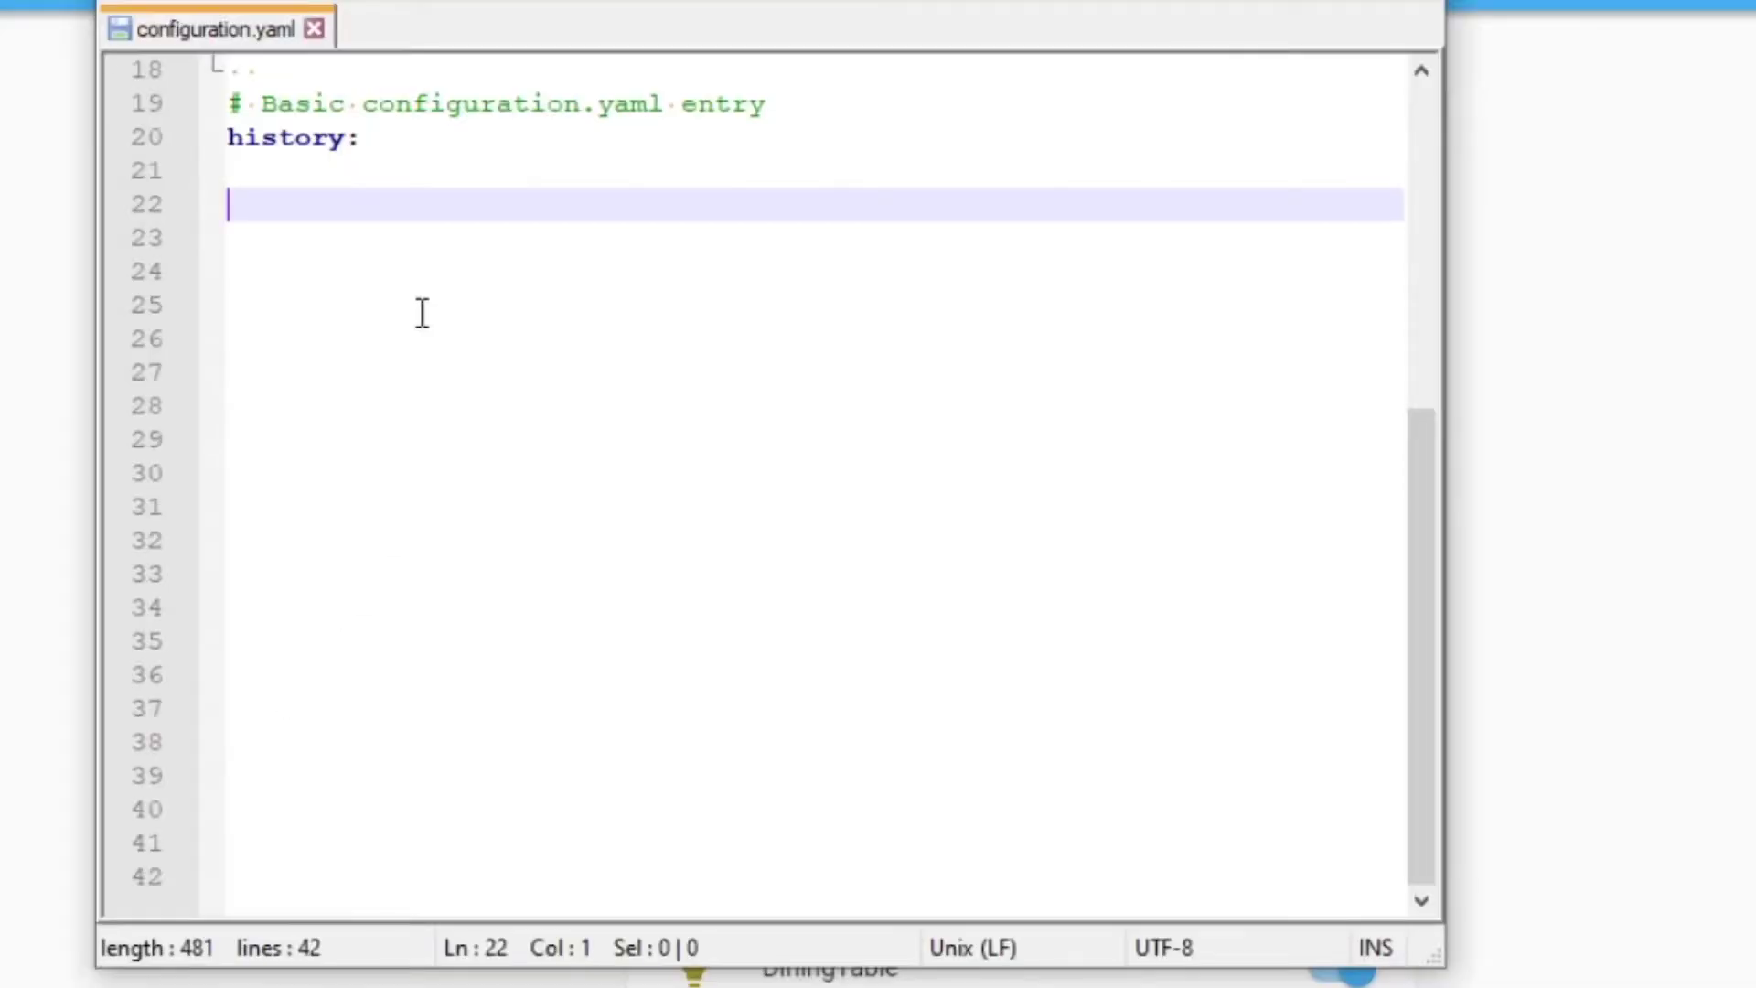
# Paste the Flux example under history in configuration.yaml and check its Fluxer name and example lights.
pyautogui.hotkey('ctrl', 'v')
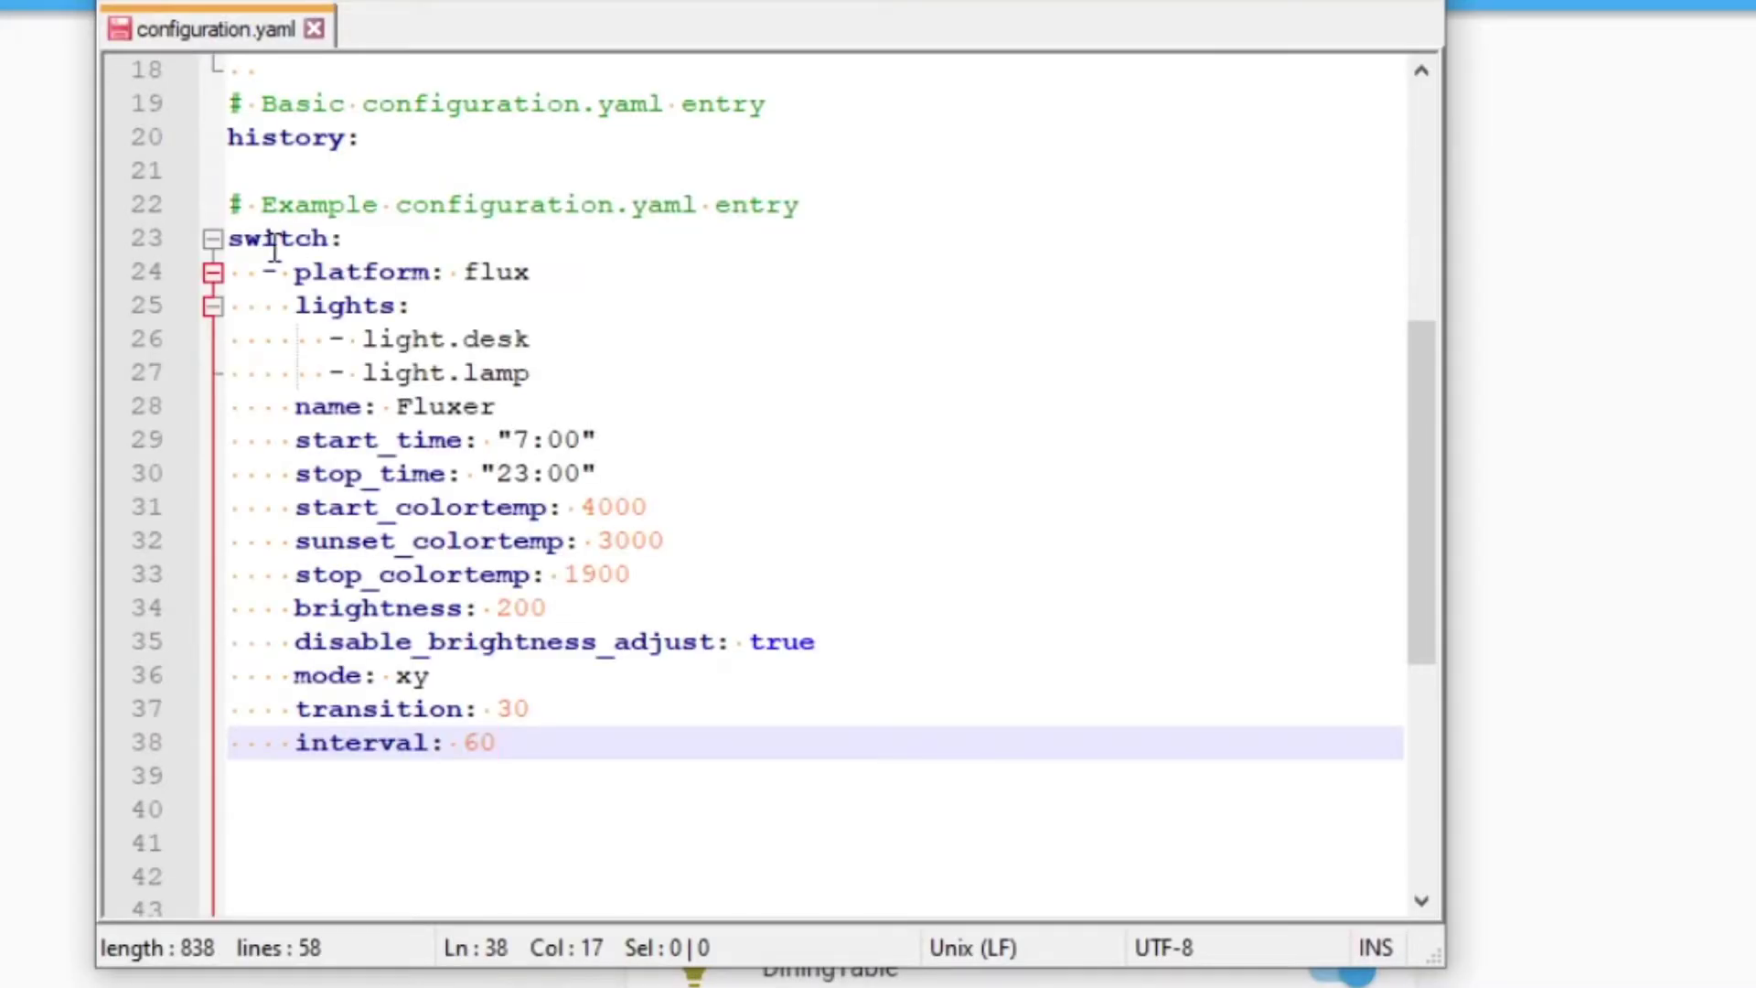
pyautogui.doubleClick(513, 271)
pyautogui.moveTo(346, 238); pyautogui.dragTo(238, 234)
pyautogui.doubleClick(475, 412)
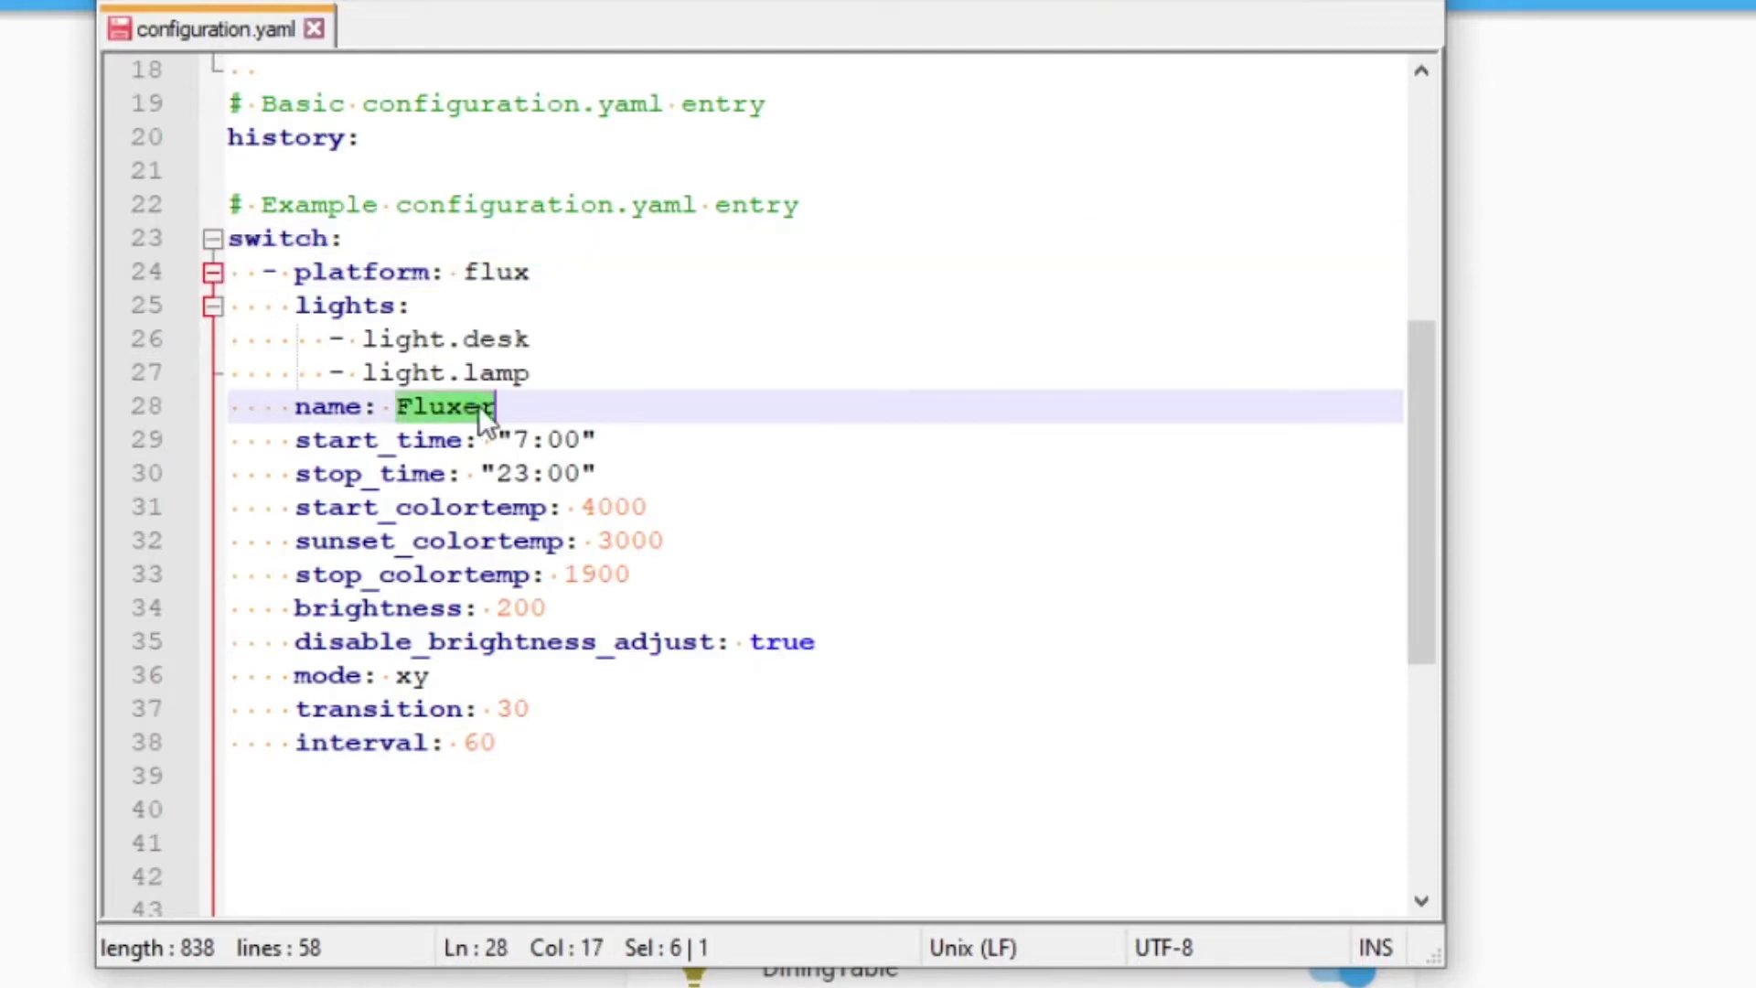
pyautogui.moveTo(513, 409); pyautogui.dragTo(409, 409)
pyautogui.click(509, 401)
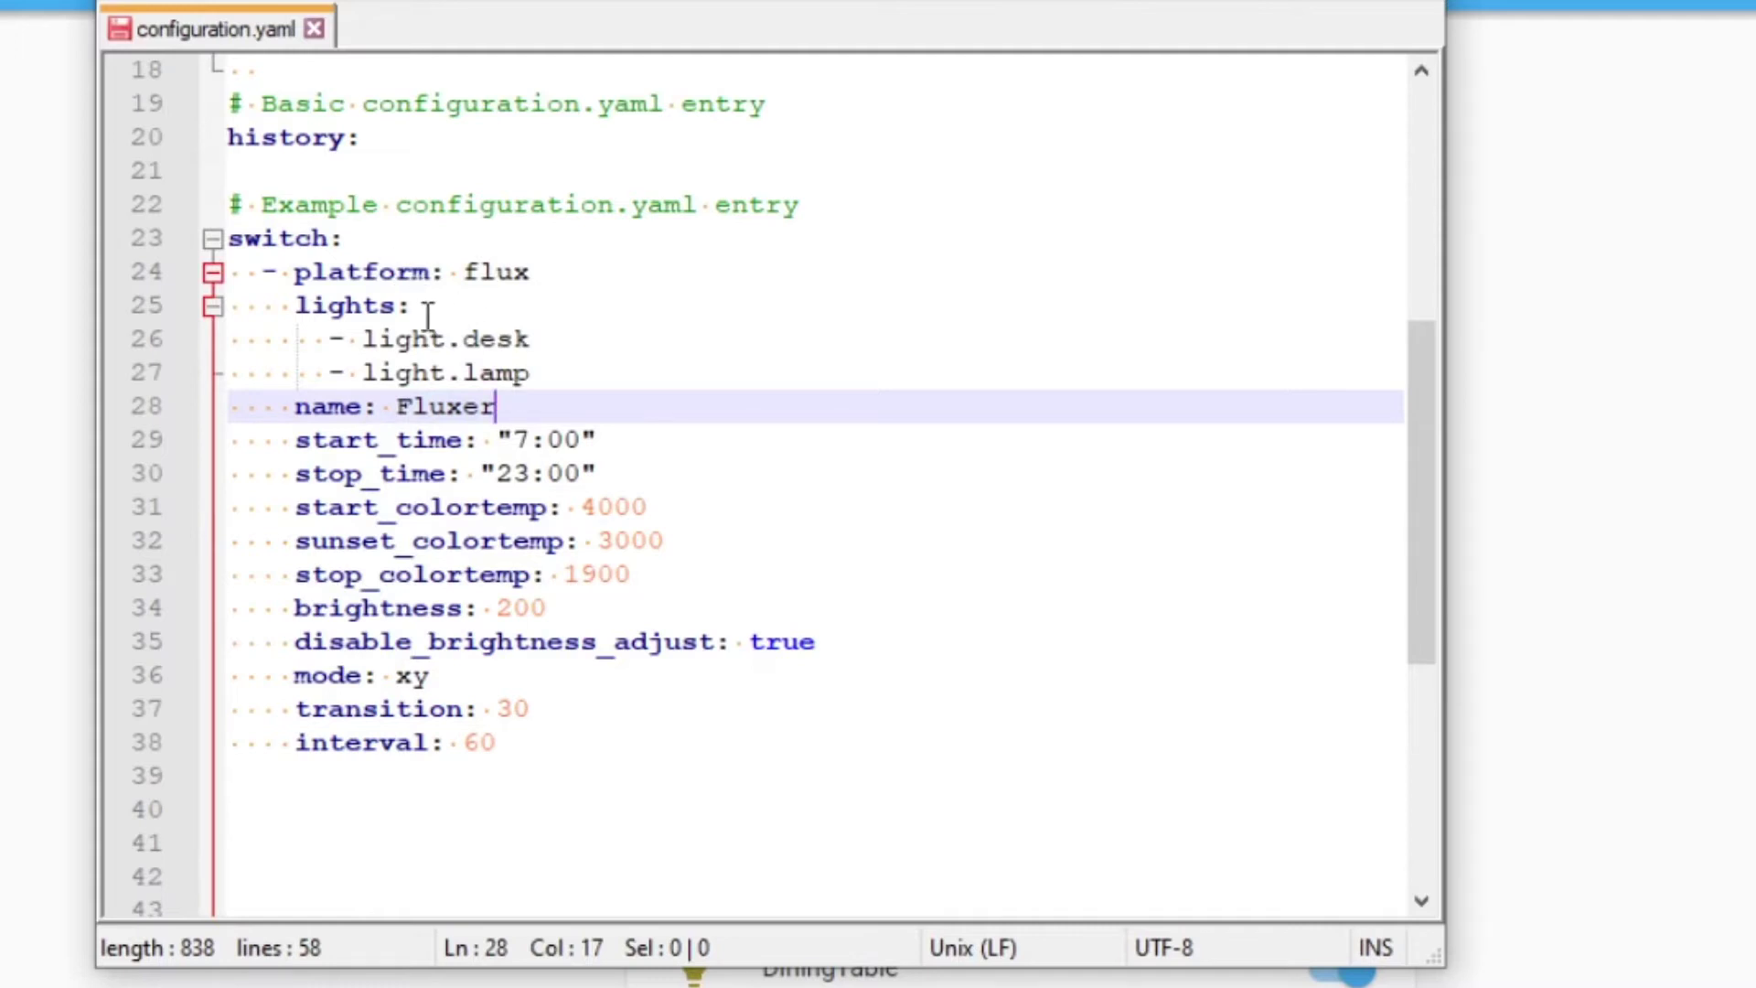
pyautogui.moveTo(523, 377); pyautogui.dragTo(376, 348)
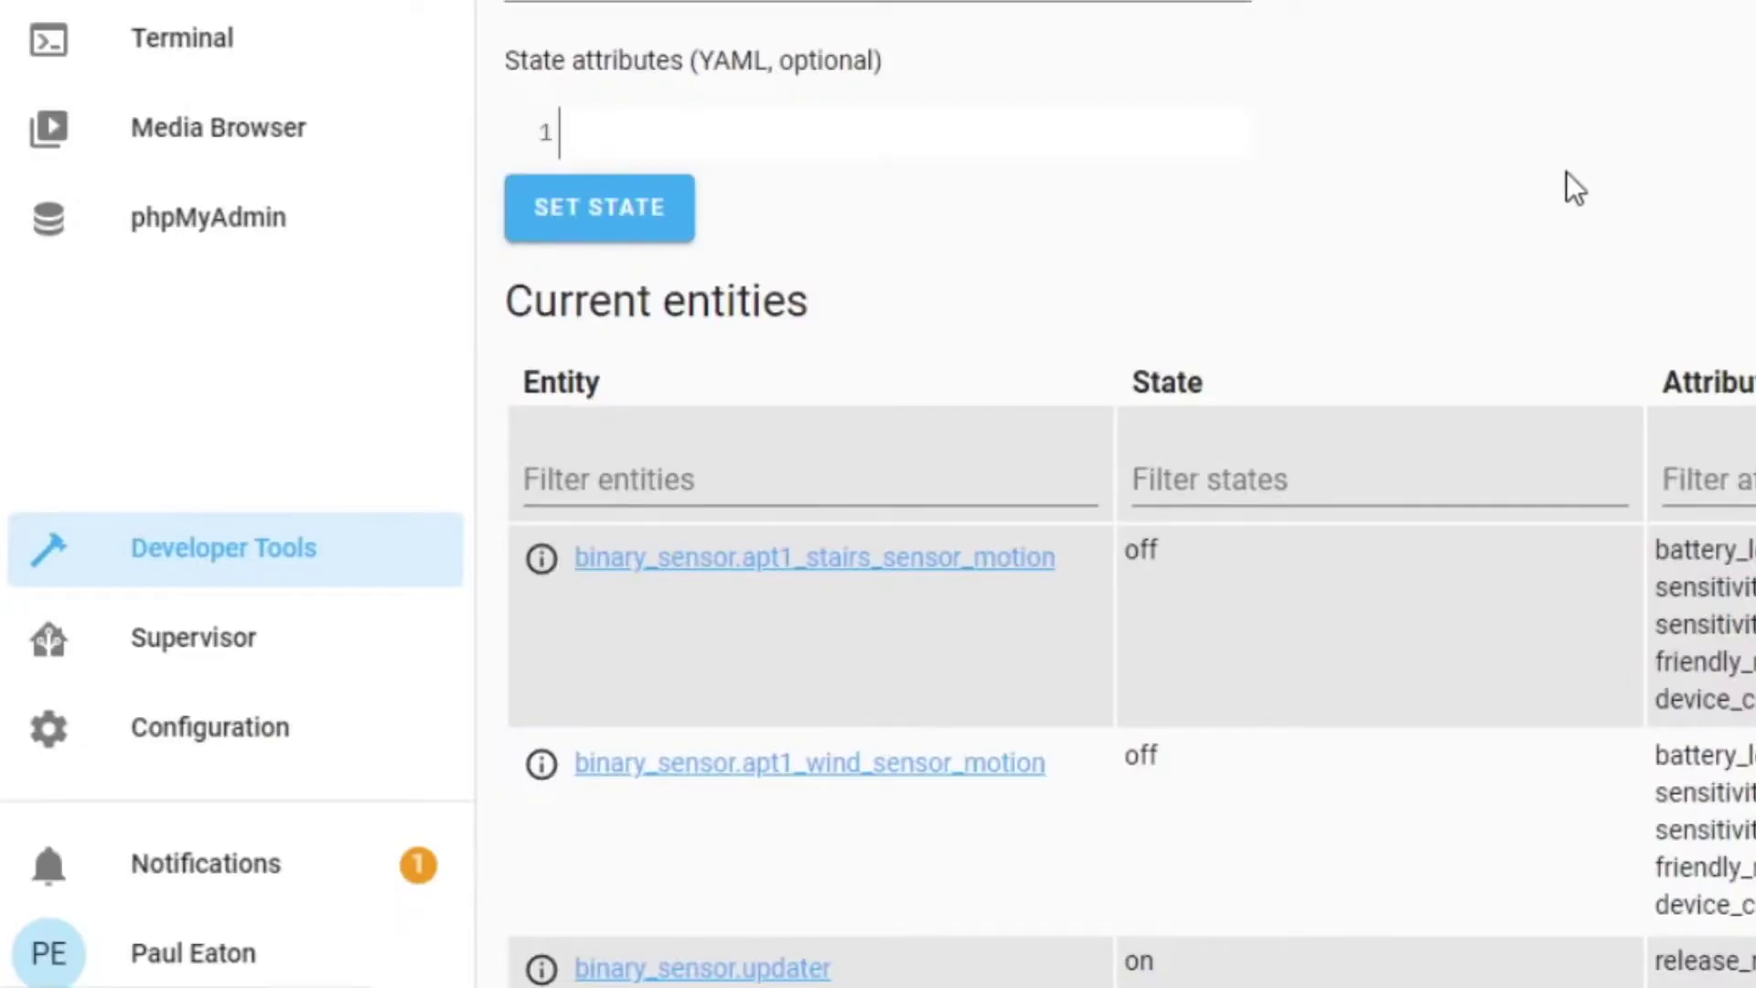
# Select light.apt5_dining_table in Current entities and return to configuration.yaml in Notepad++.
pyautogui.scroll(-20, 1572, 144)
pyautogui.scroll(-1, 1574, 145)
pyautogui.scroll(5, 1575, 145)
pyautogui.scroll(-10, 1575, 144)
pyautogui.scroll(-10, 1577, 145)
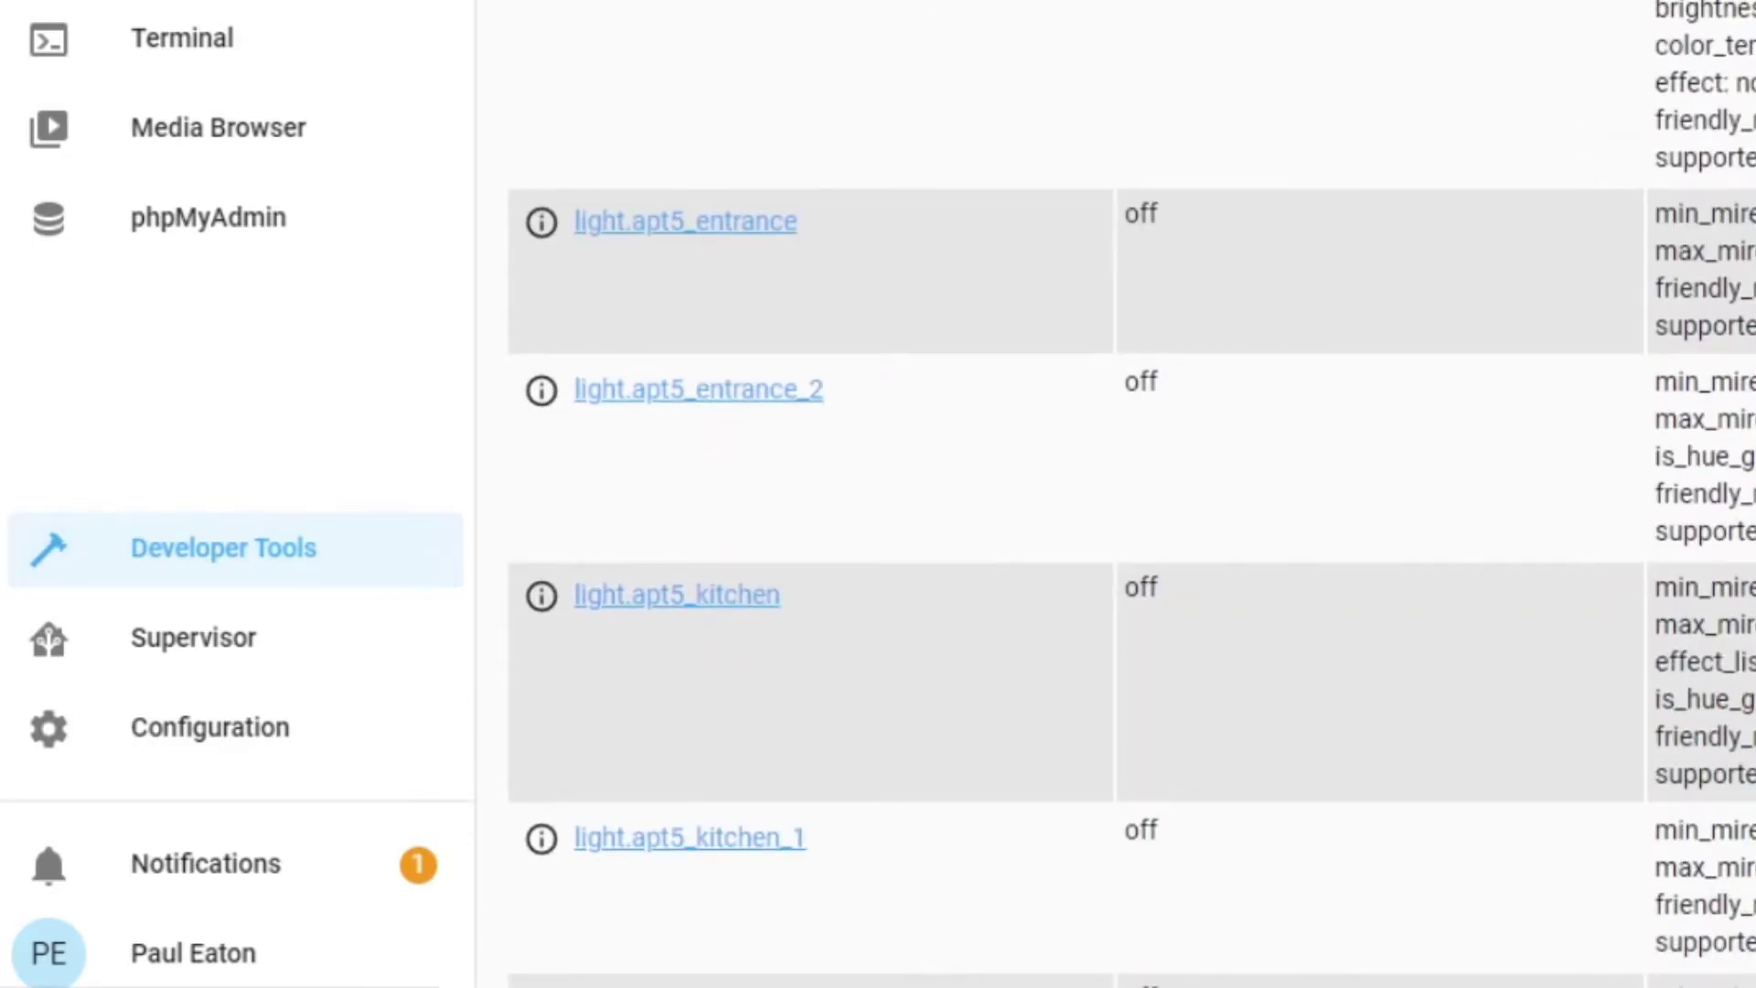
pyautogui.scroll(3, 823, 457)
pyautogui.moveTo(851, 446); pyautogui.dragTo(575, 451)
pyautogui.hotkey('ctrl', 'c')
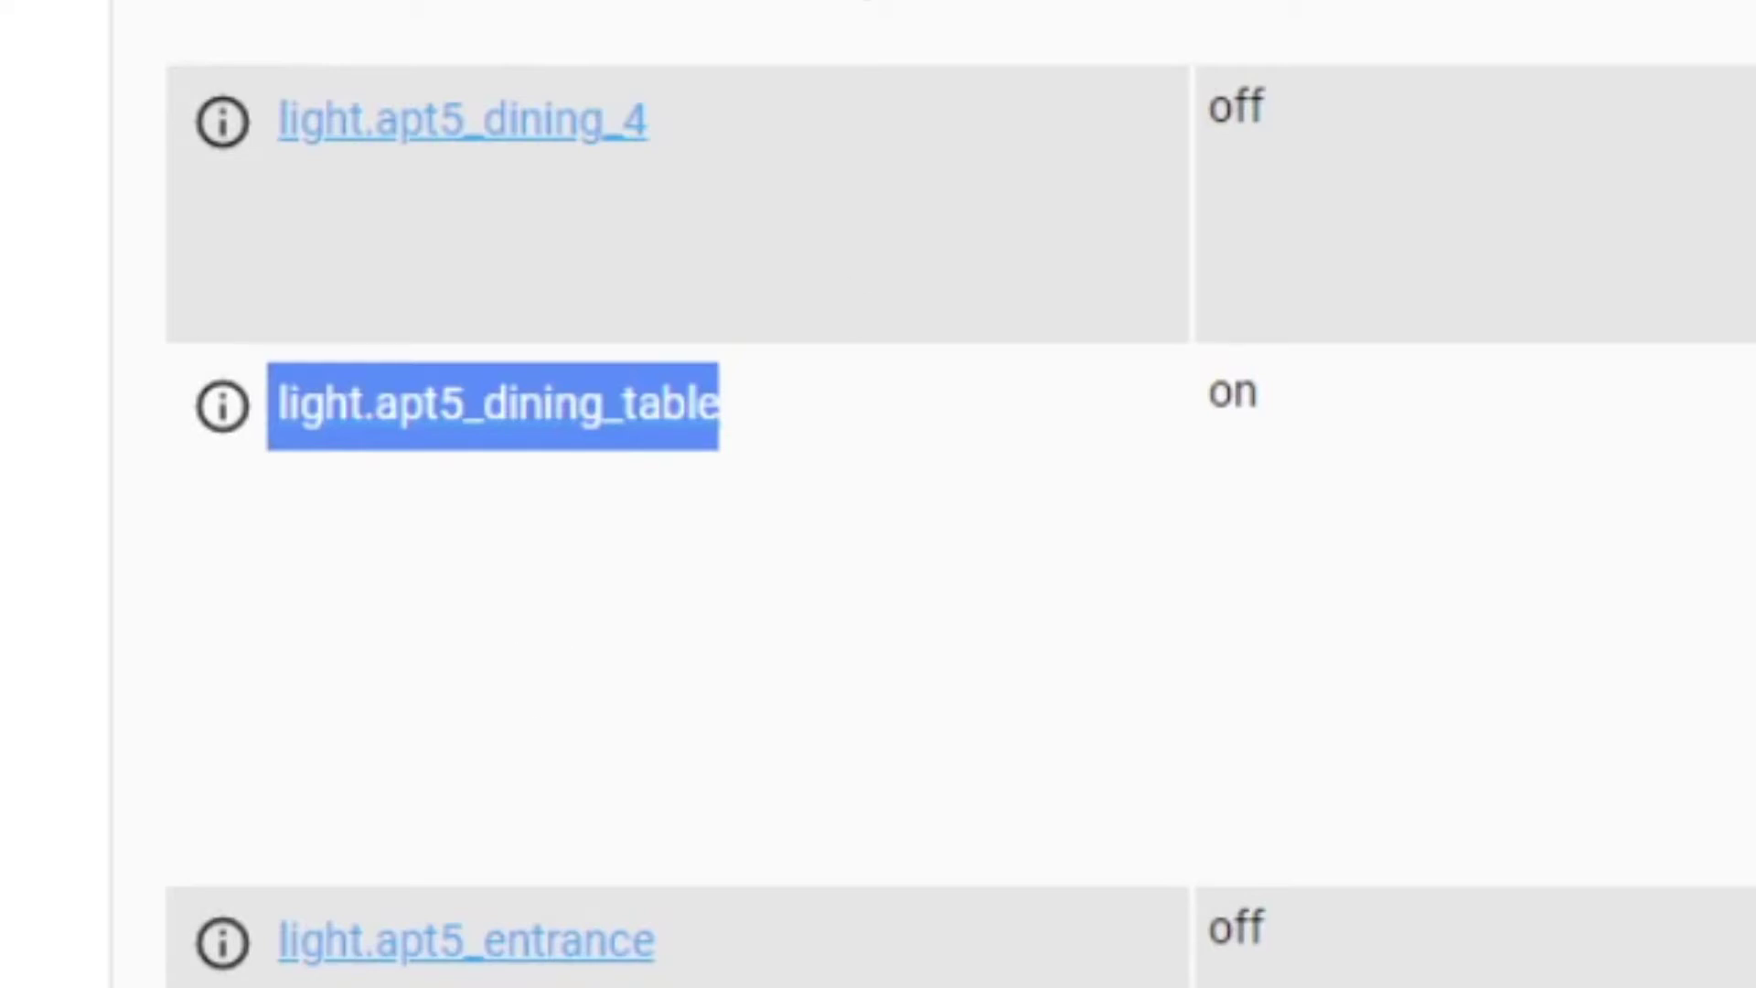
pyautogui.hotkey('alt', 'Tab')
pyautogui.click(1525, 403)
# Replace the light.desk and light.lamp entries with light.apt5_dining_table.
pyautogui.moveTo(1525, 403); pyautogui.dragTo(1058, 341)
pyautogui.hotkey('ctrl', 'v')
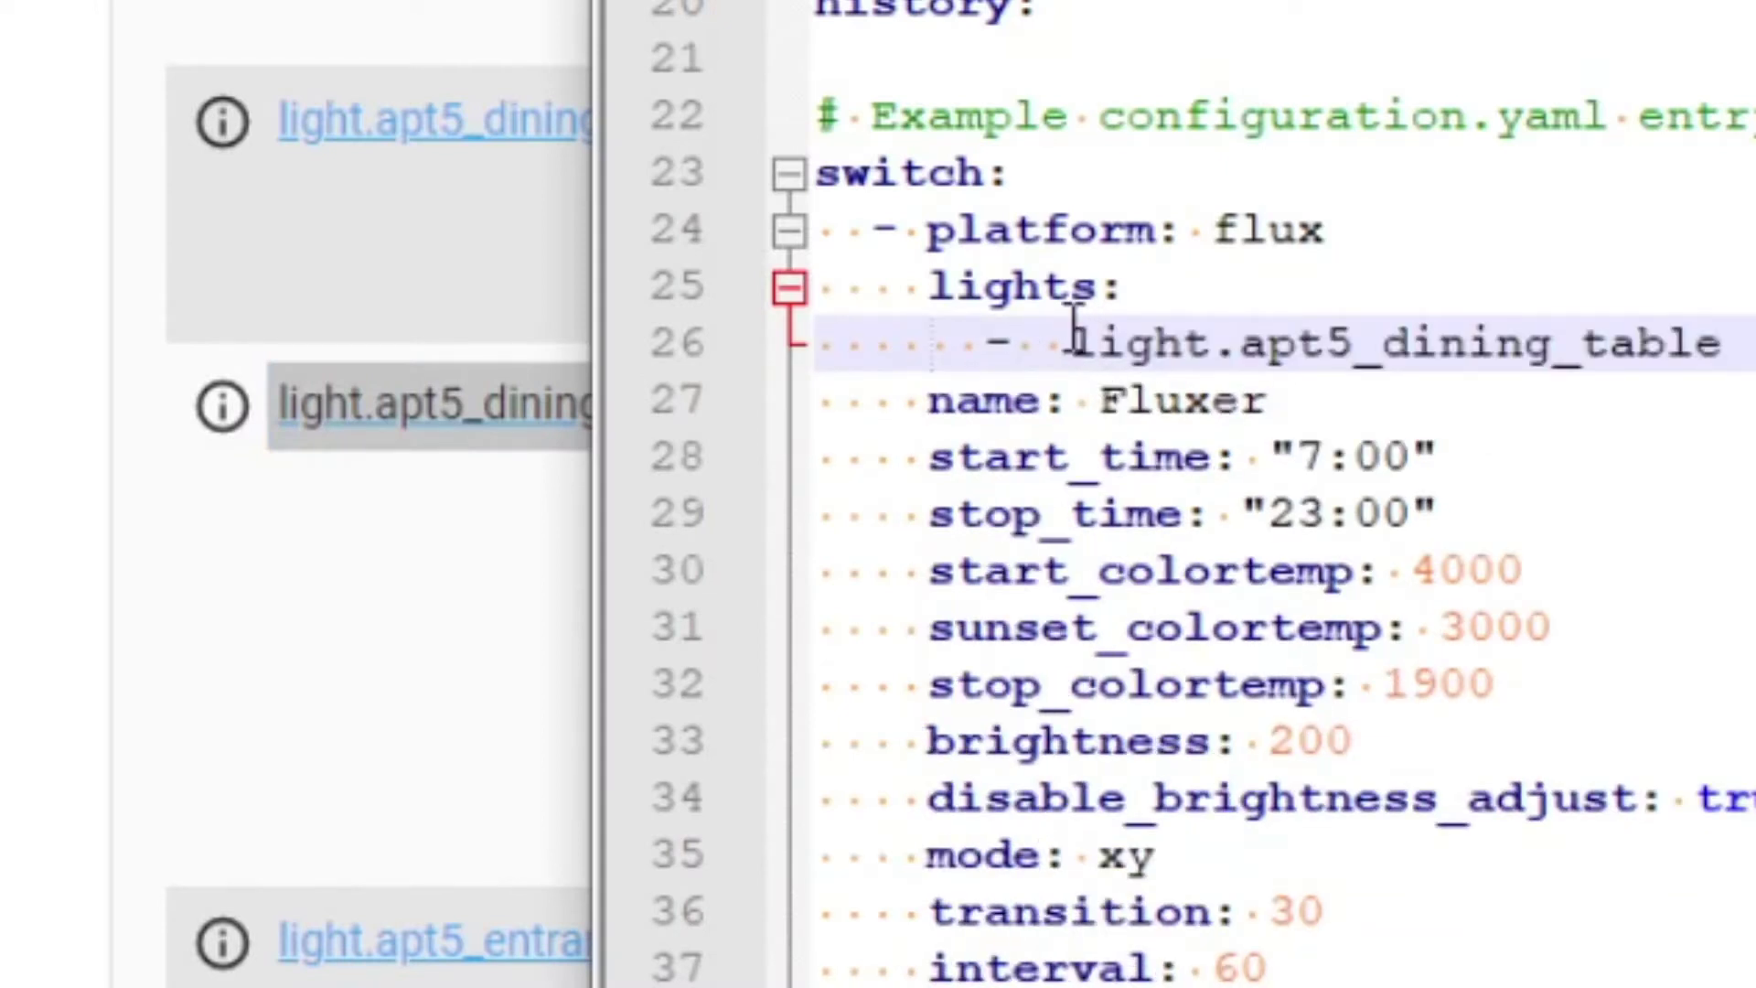
pyautogui.press('BackSpace')
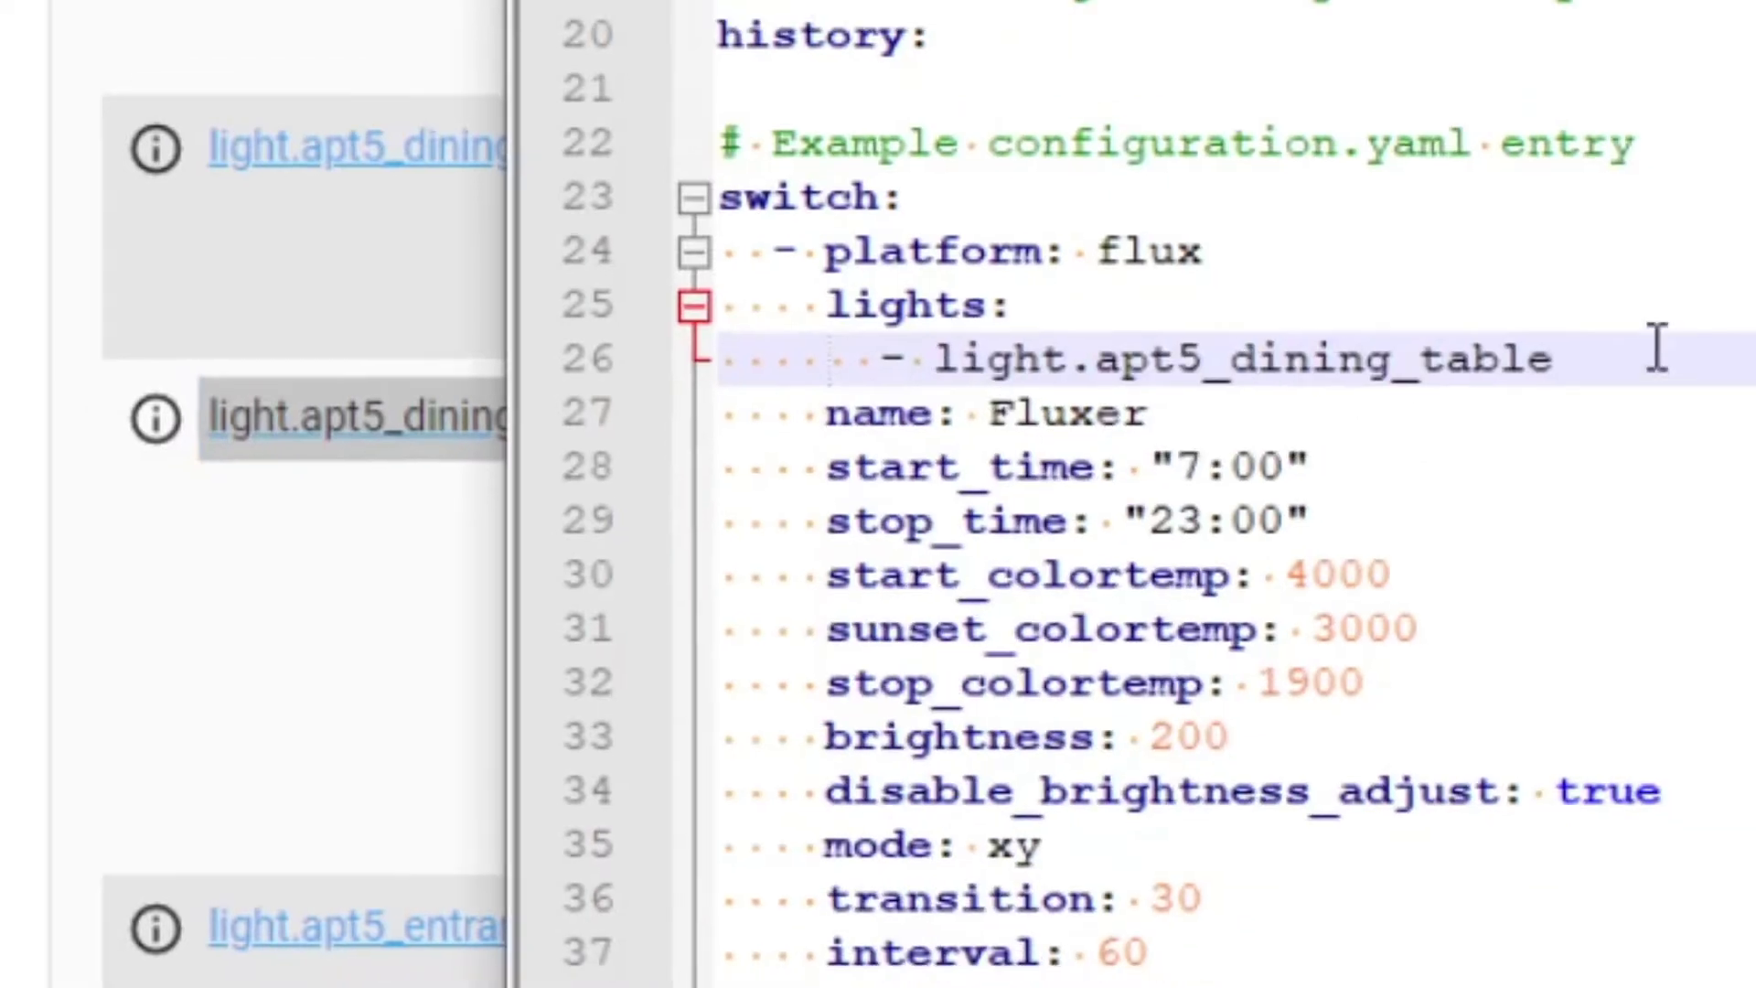
pyautogui.click(1748, 336)
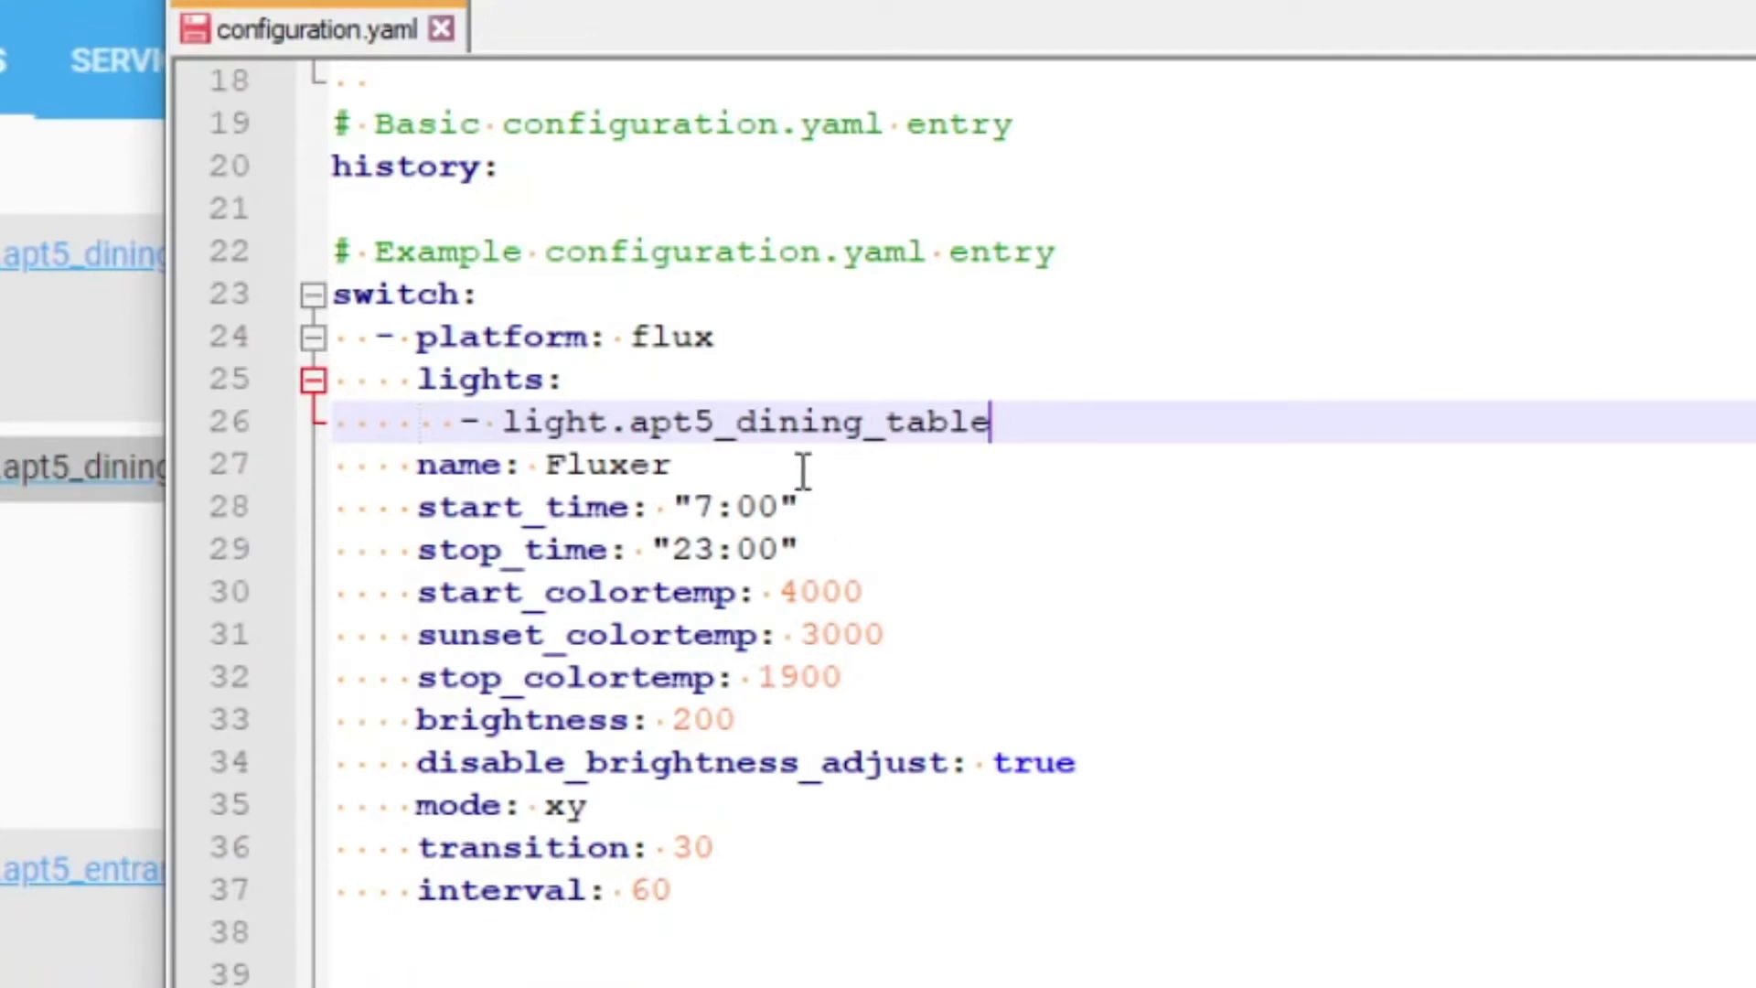
# Set start_time to "0:05", stop_time to "0:20" and mode to mired.
pyautogui.click(719, 509)
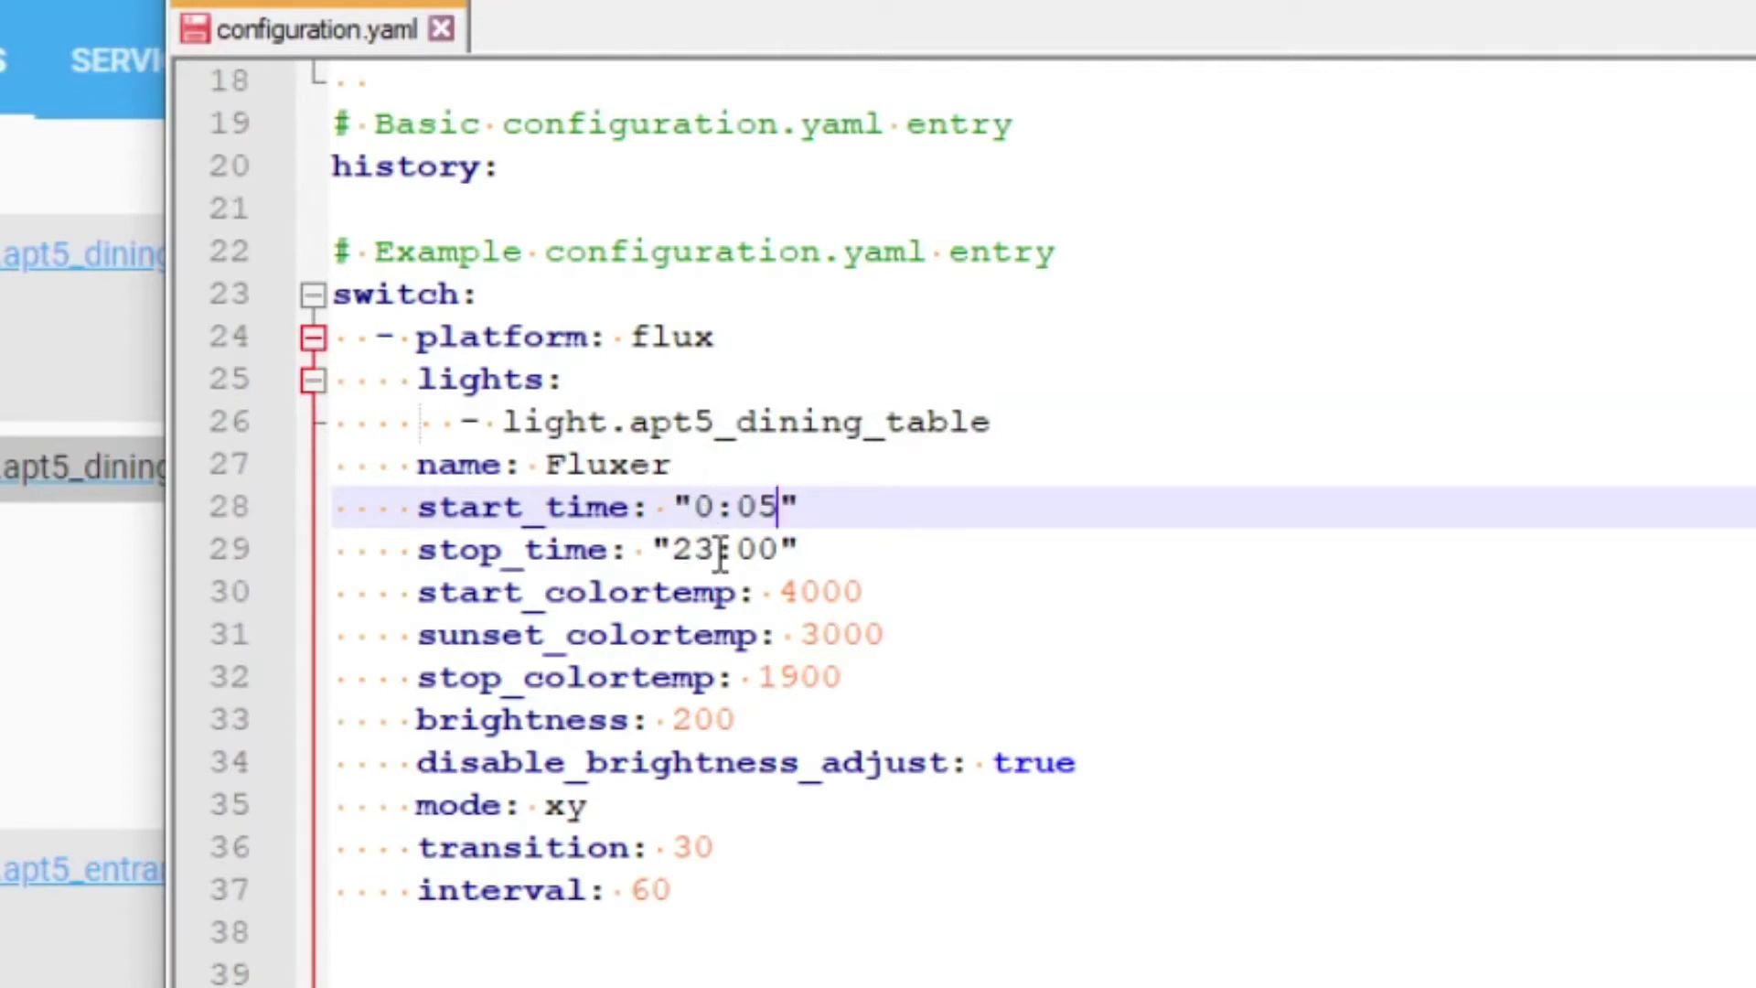
pyautogui.moveTo(721, 554); pyautogui.dragTo(681, 558)
pyautogui.write('0:')
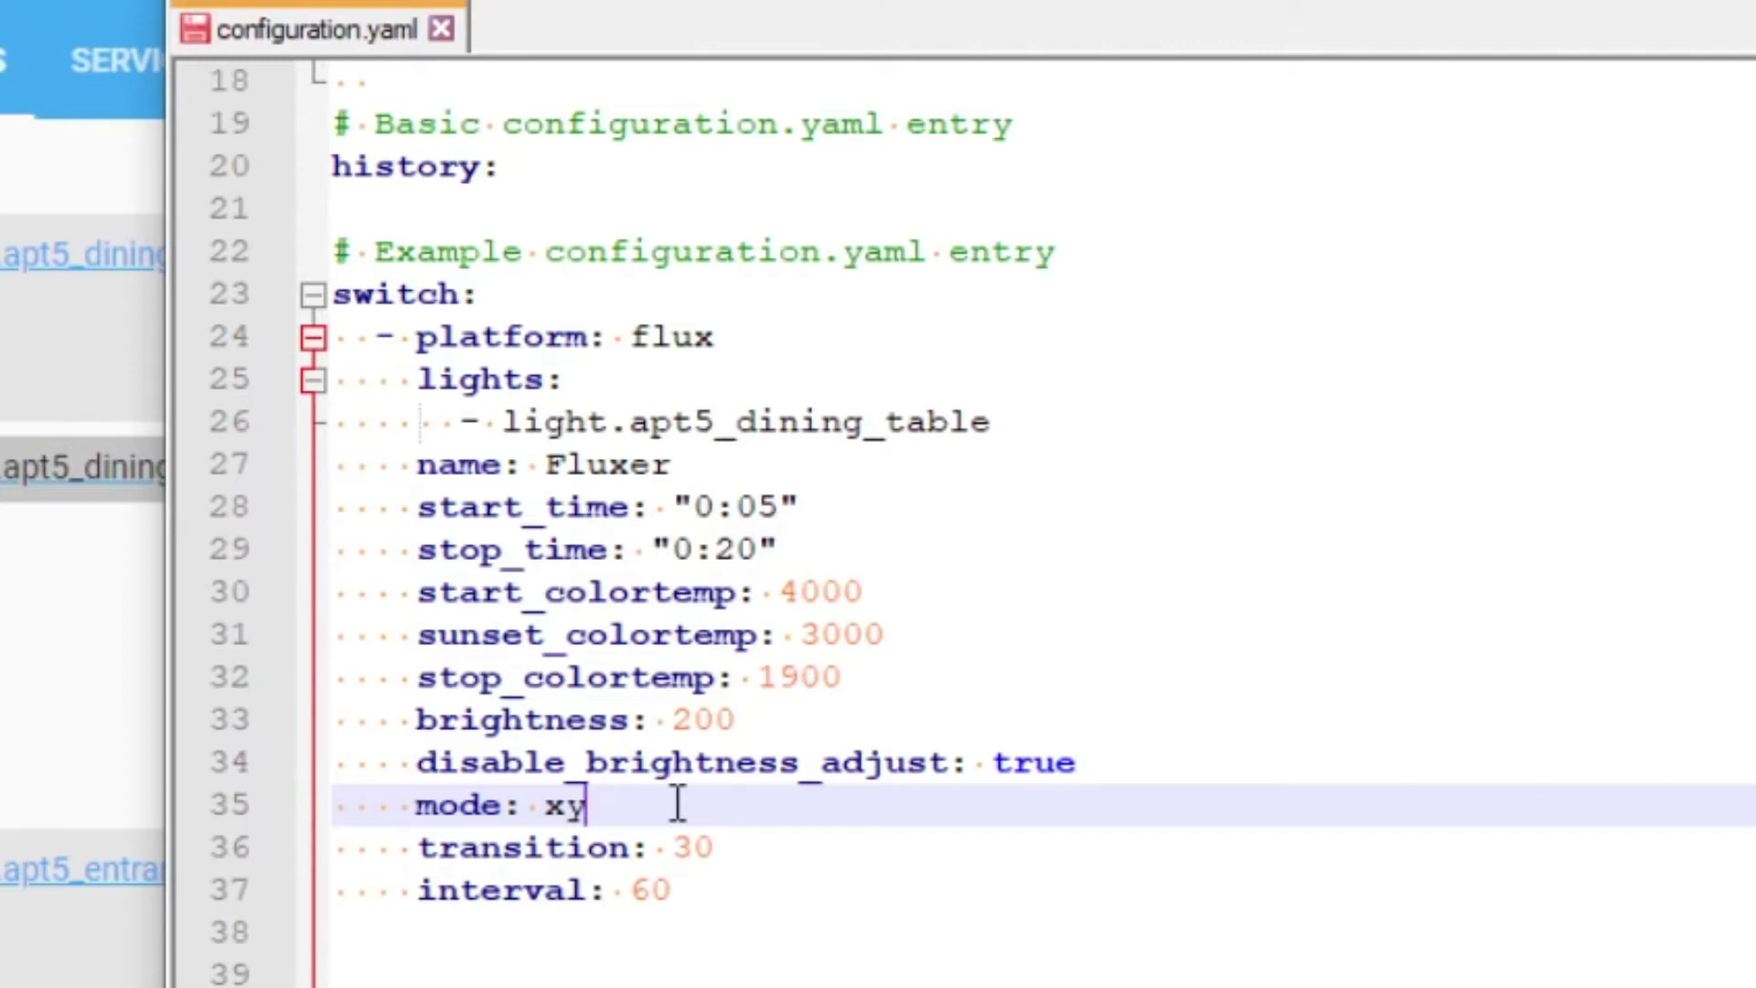
pyautogui.write('mire')
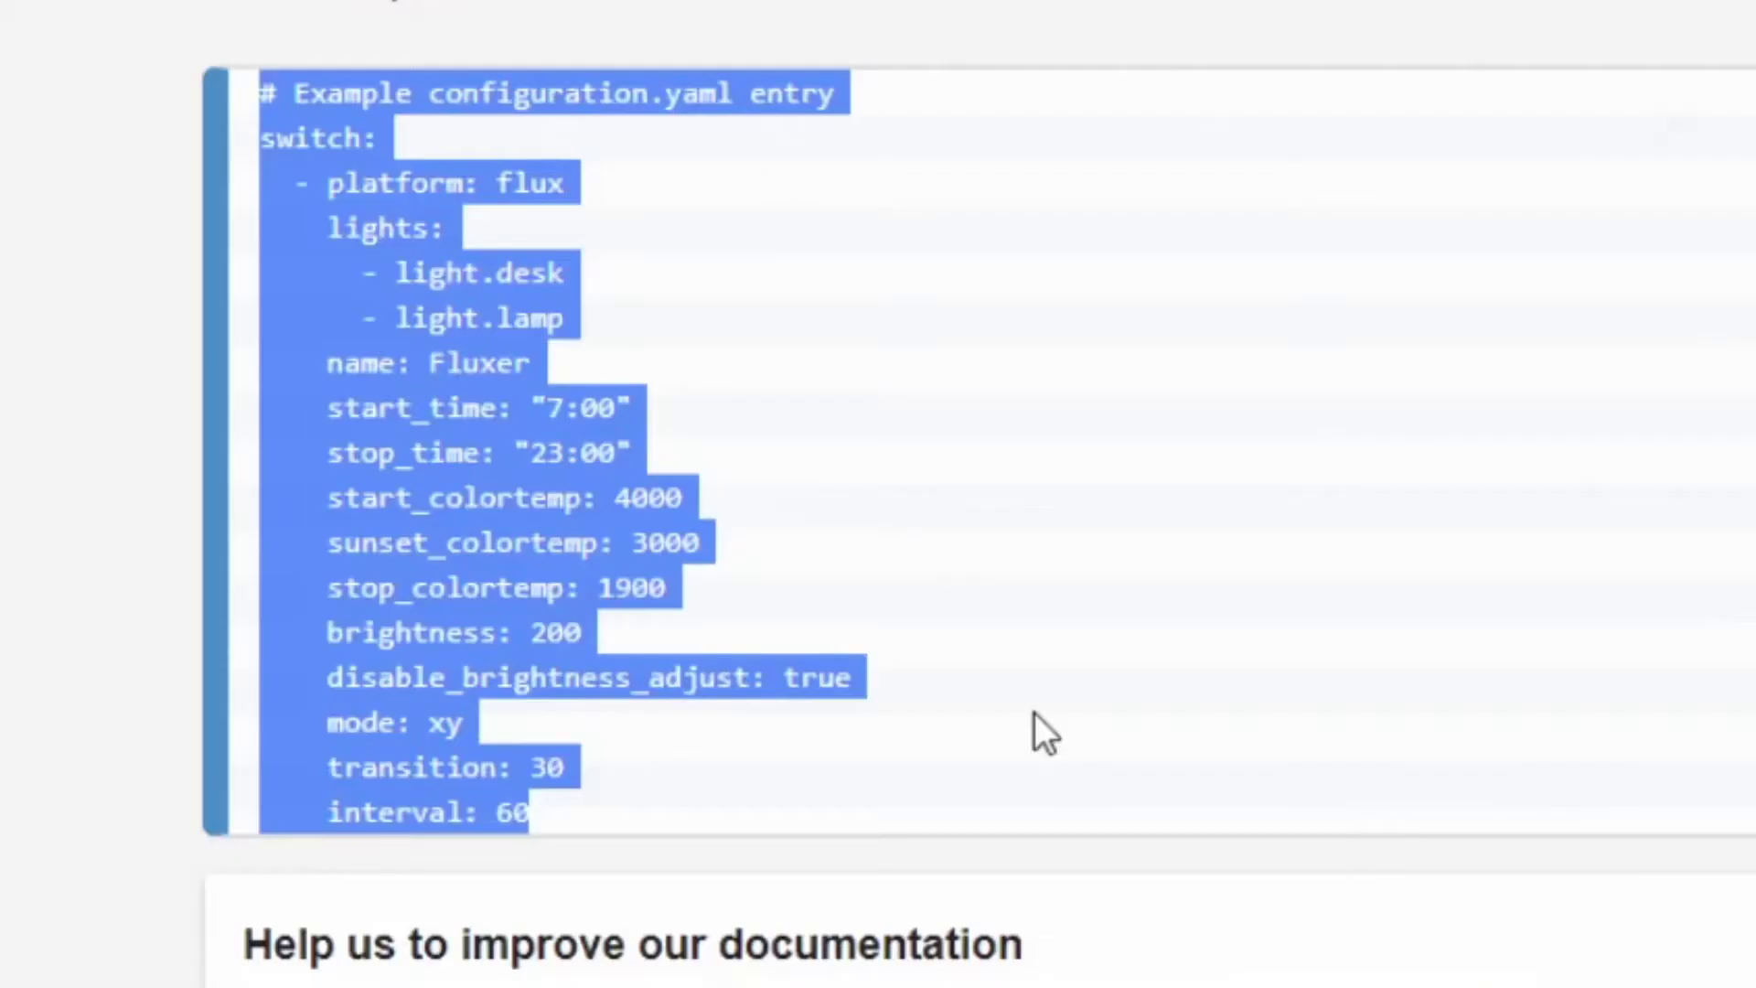
# Scroll the Flux docs back up to the Configuration Variables section.
pyautogui.scroll(5, 1038, 700)
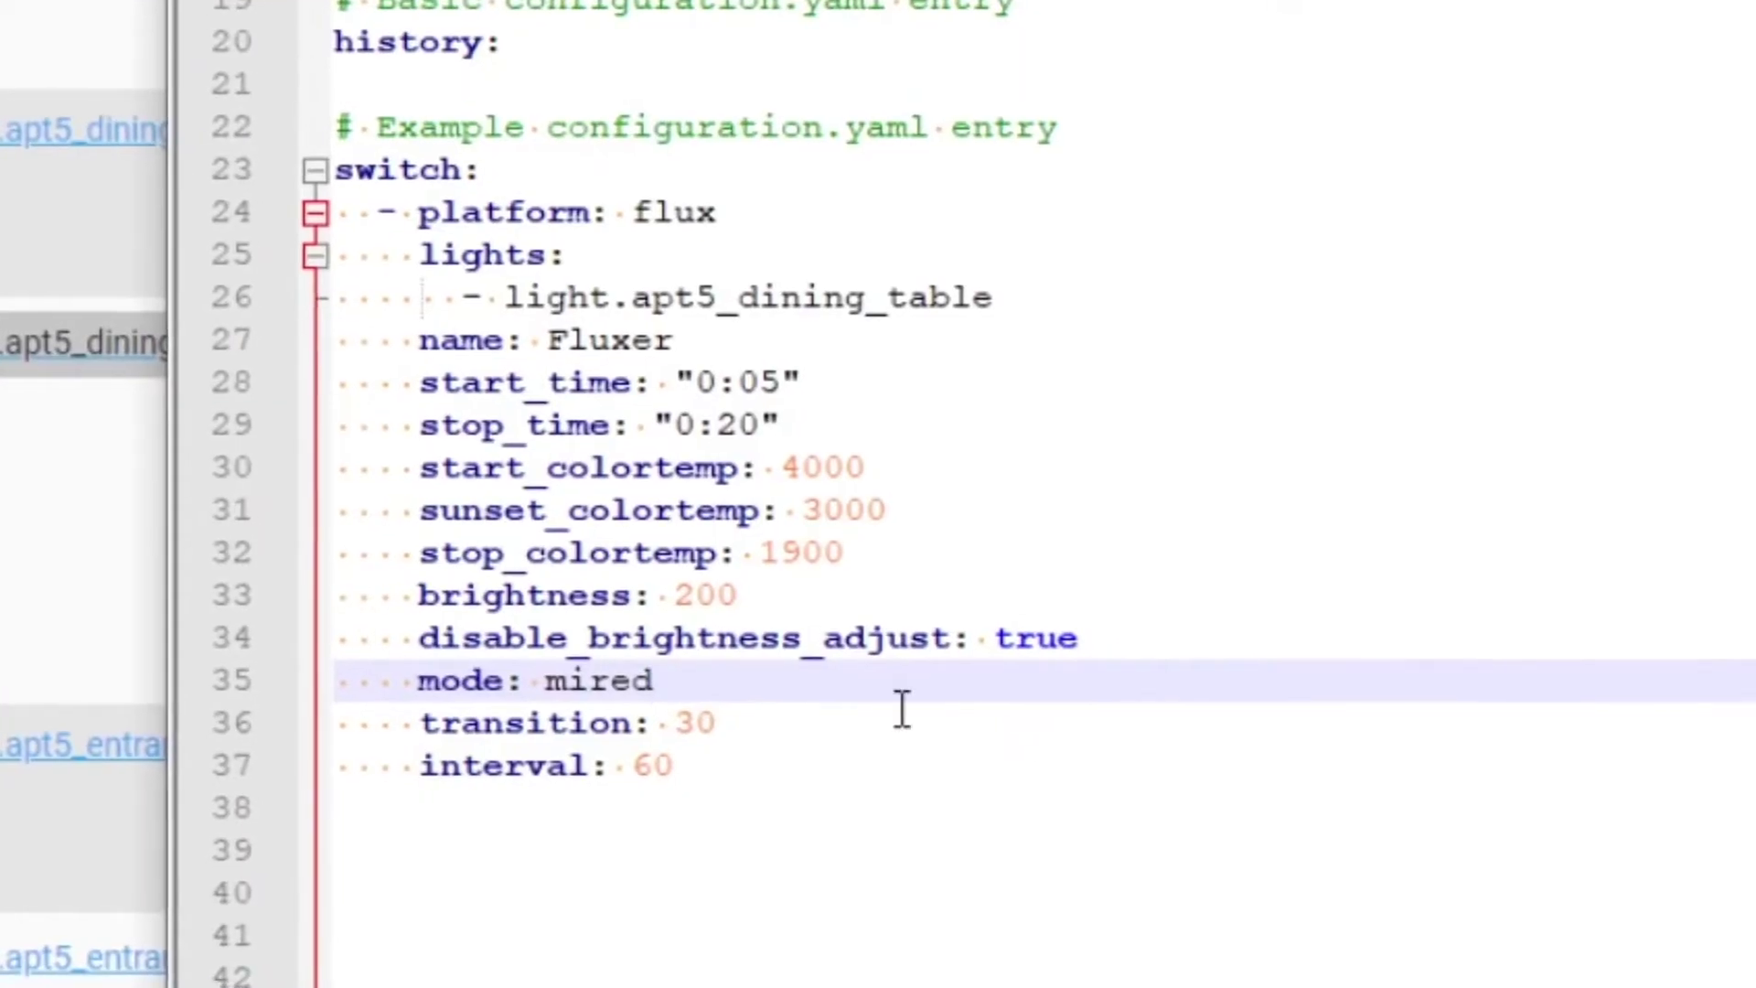
# Change the Flux transition to 5, then switch Fluxer off on the Overview dashboard.
pyautogui.moveTo(729, 722); pyautogui.dragTo(618, 765)
pyautogui.write('5')
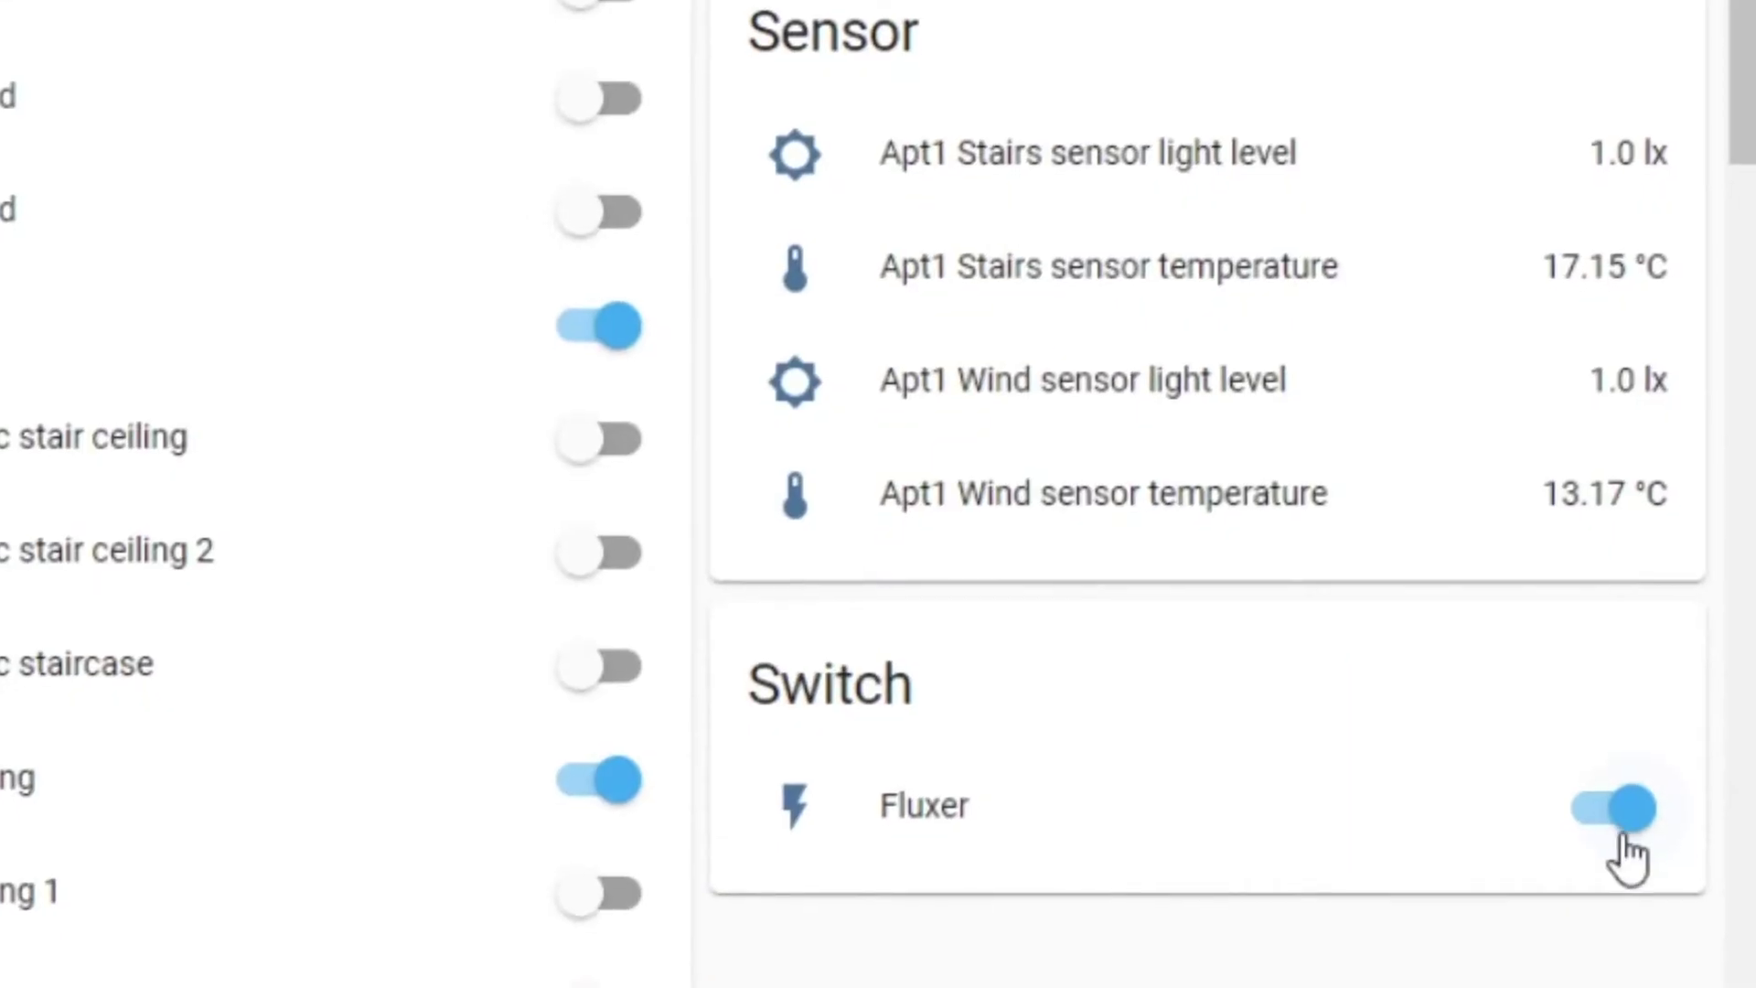
pyautogui.click(1619, 788)
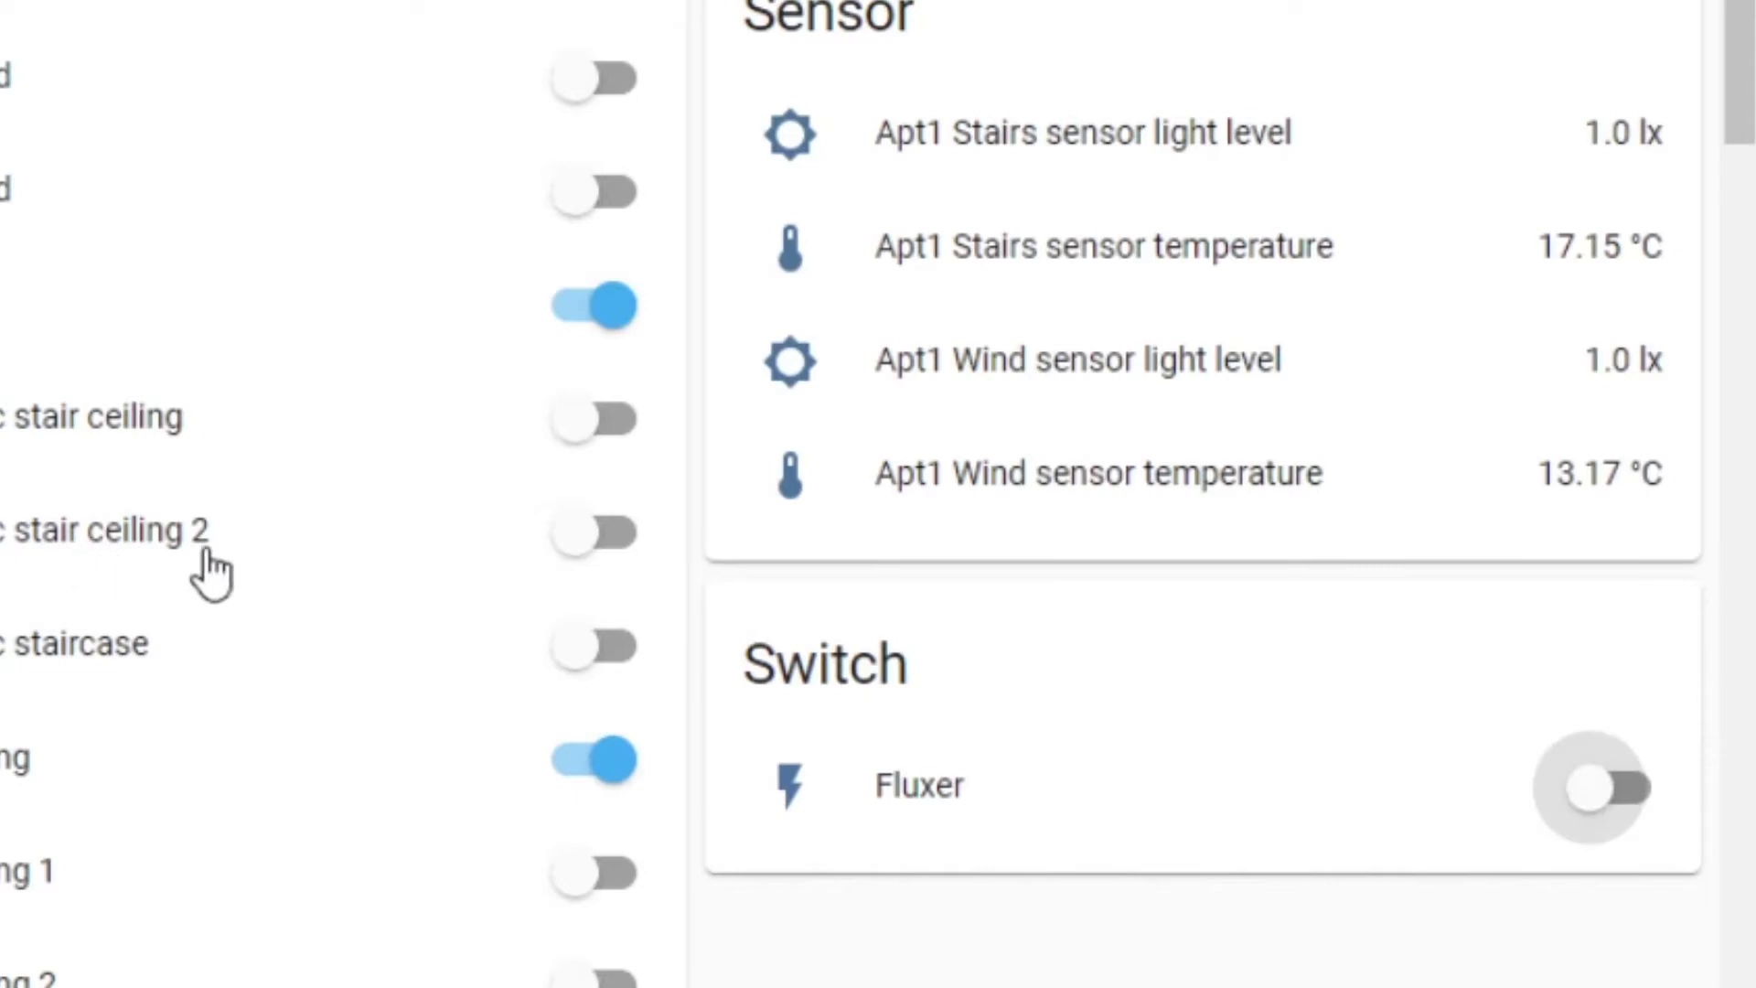
pyautogui.scroll(-3, 168, 576)
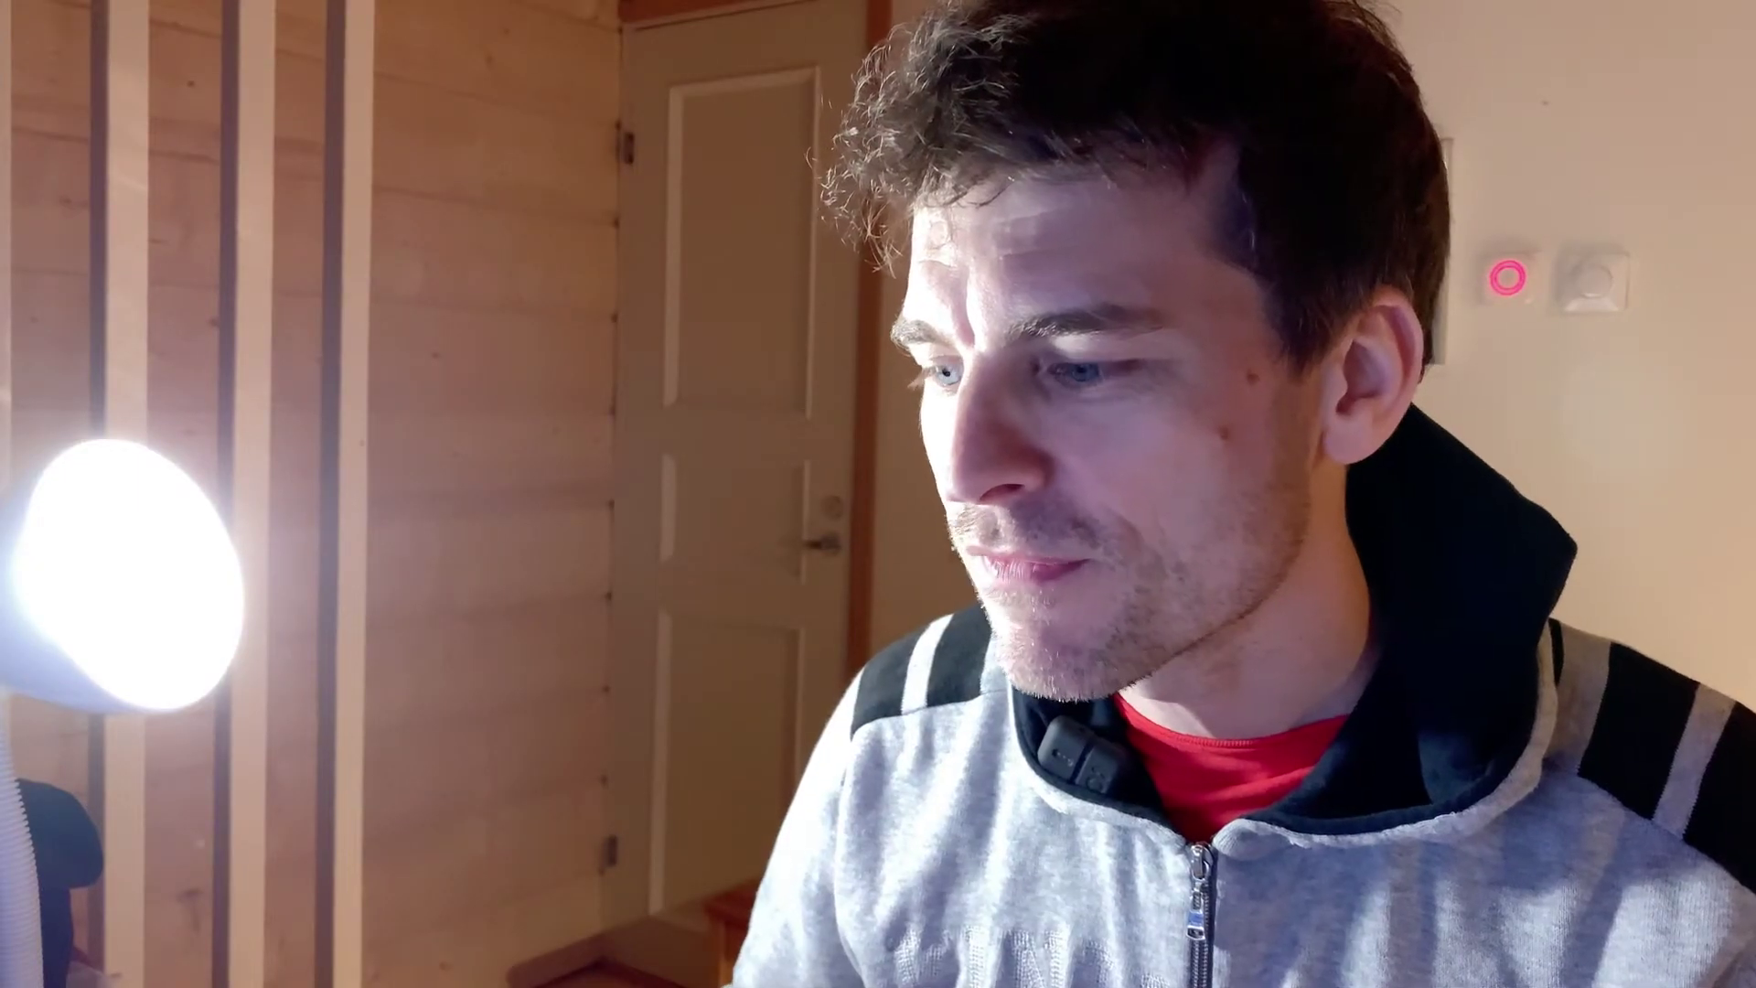